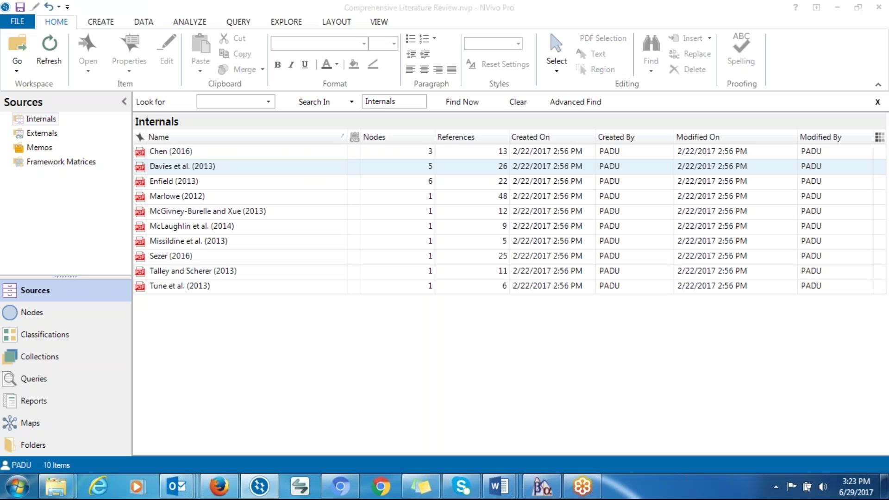
# View the case nodes in the Research Articles folder and return to the internal sources.
pyautogui.click(870, 38)
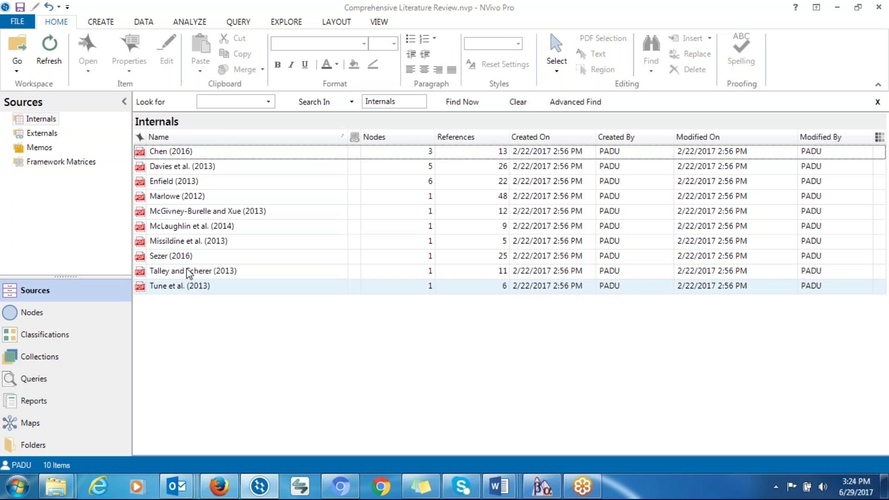
pyautogui.click(179, 153)
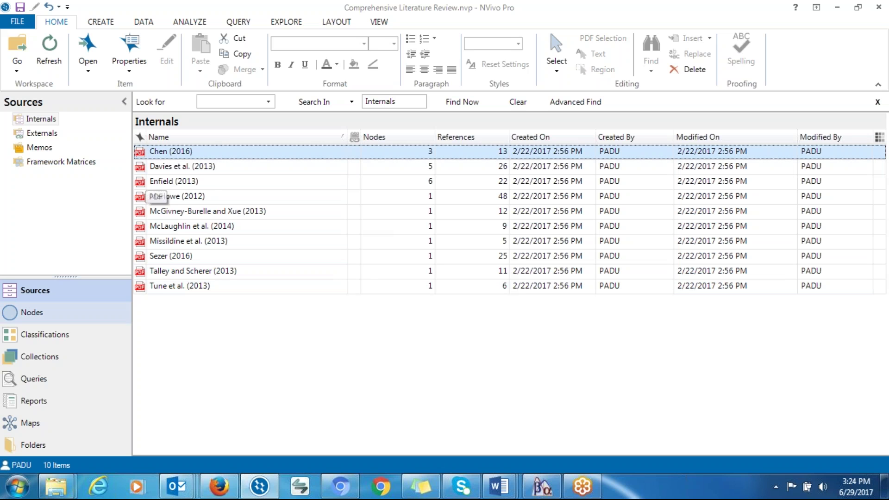
pyautogui.click(32, 312)
pyautogui.click(67, 162)
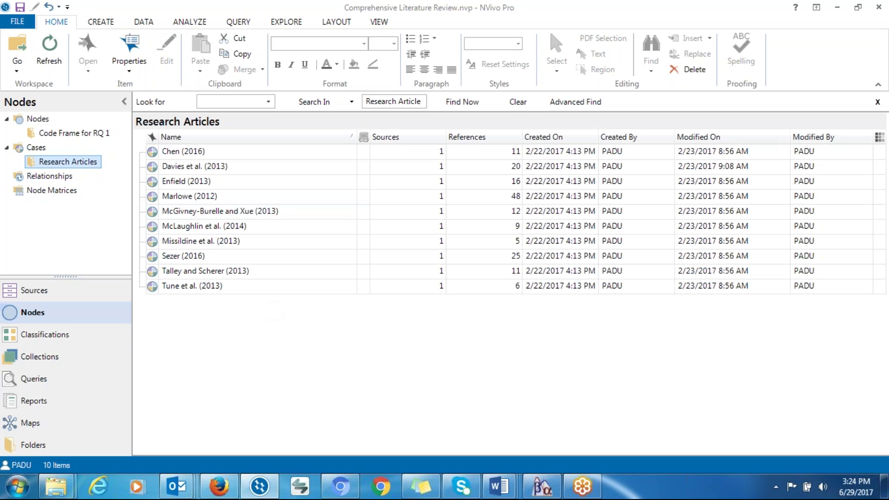
pyautogui.click(51, 291)
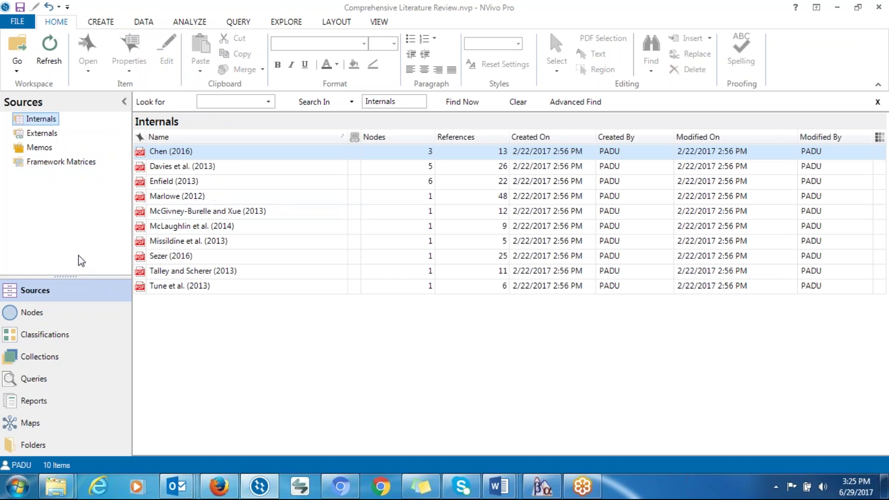
pyautogui.click(169, 156)
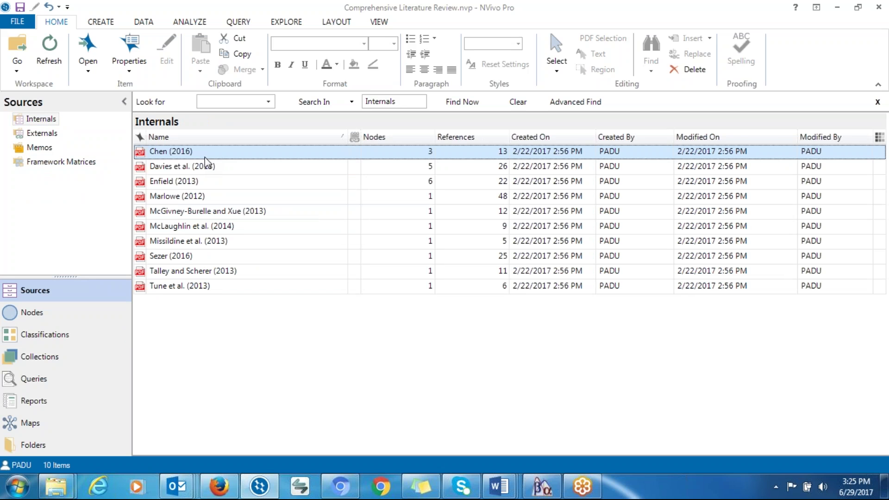
pyautogui.keyDown('shift'); pyautogui.click(181, 286); pyautogui.keyUp('shift')
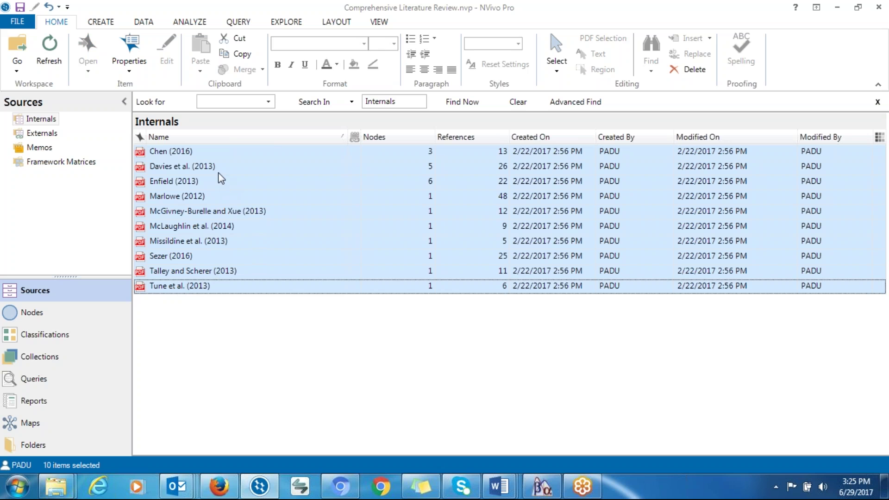
pyautogui.rightClick(201, 168)
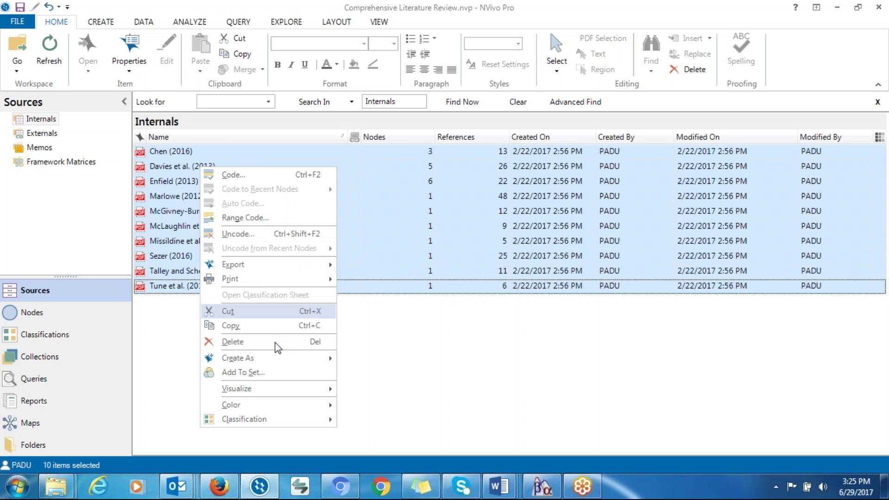
pyautogui.moveTo(279, 363)
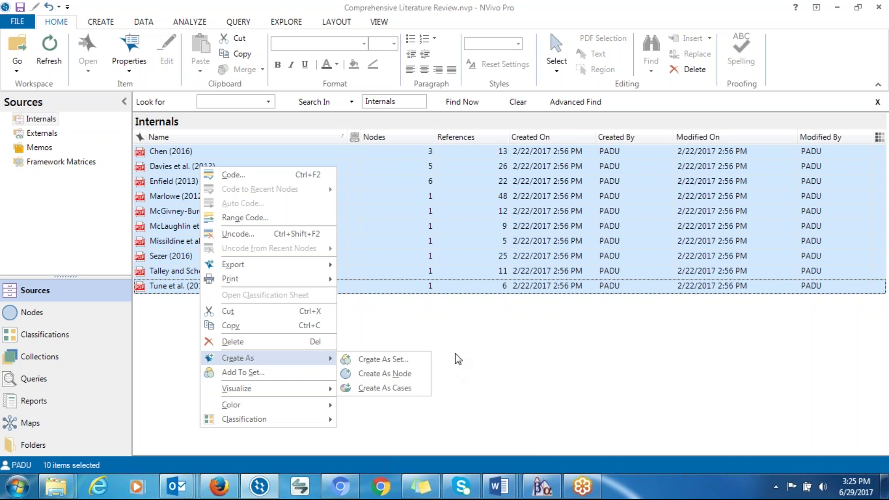
pyautogui.click(412, 388)
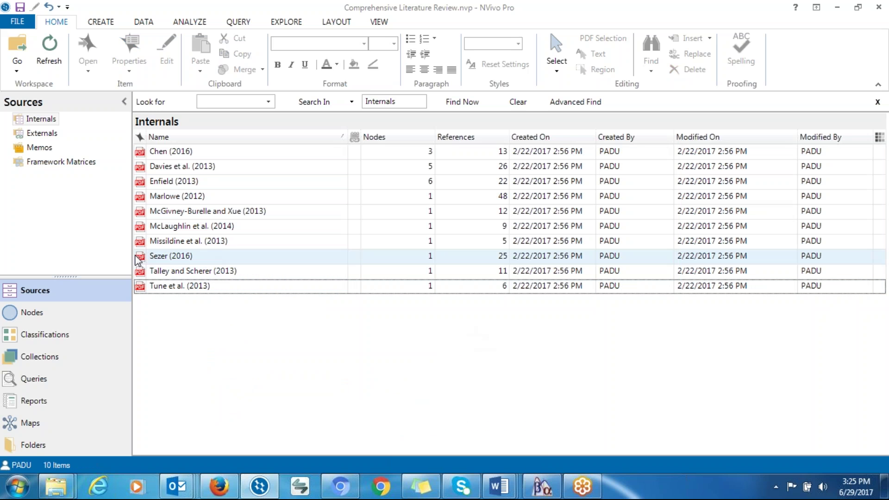
# Start a new framework matrix in the Framework Matrices folder and name it Matrices.
pyautogui.click(34, 317)
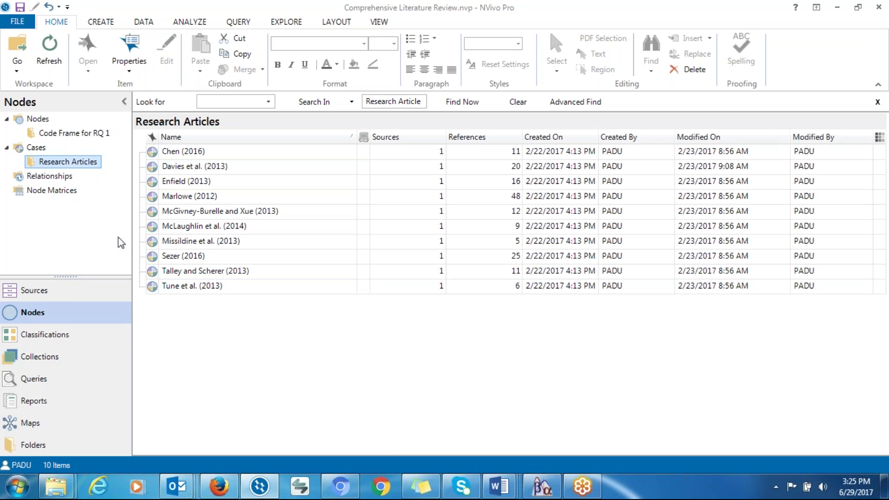
pyautogui.click(51, 297)
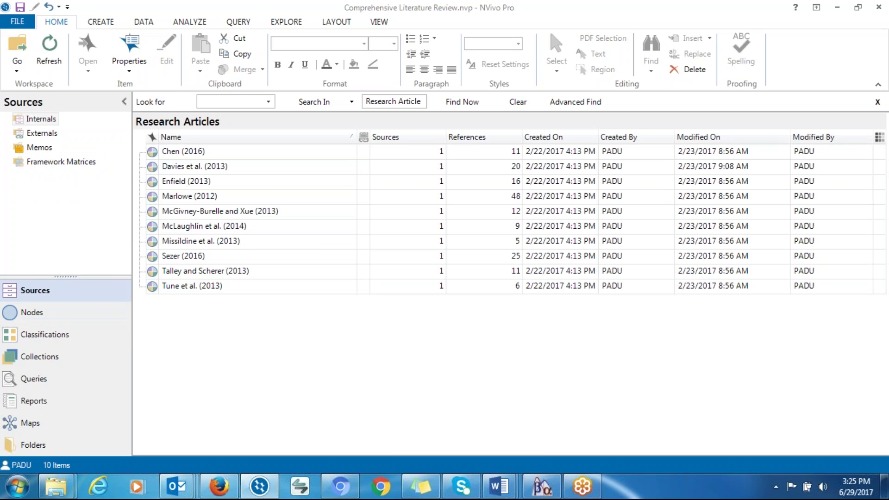
pyautogui.click(64, 164)
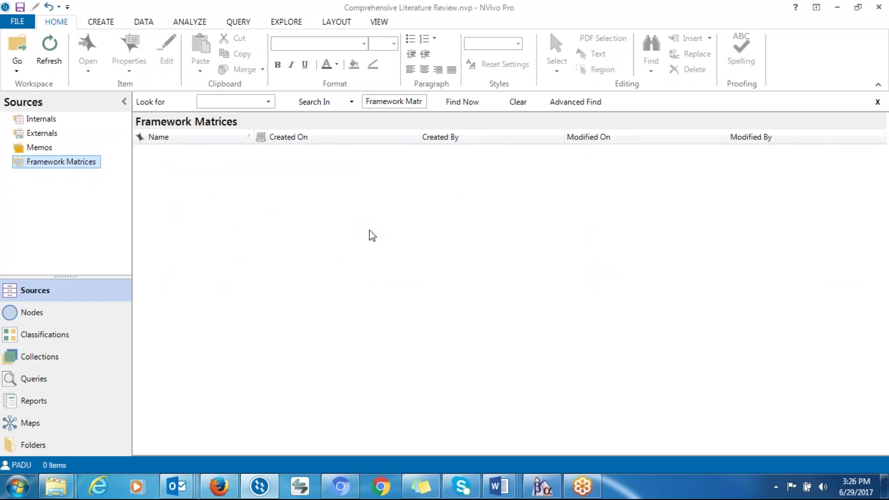
pyautogui.click(273, 214)
pyautogui.rightClick(271, 210)
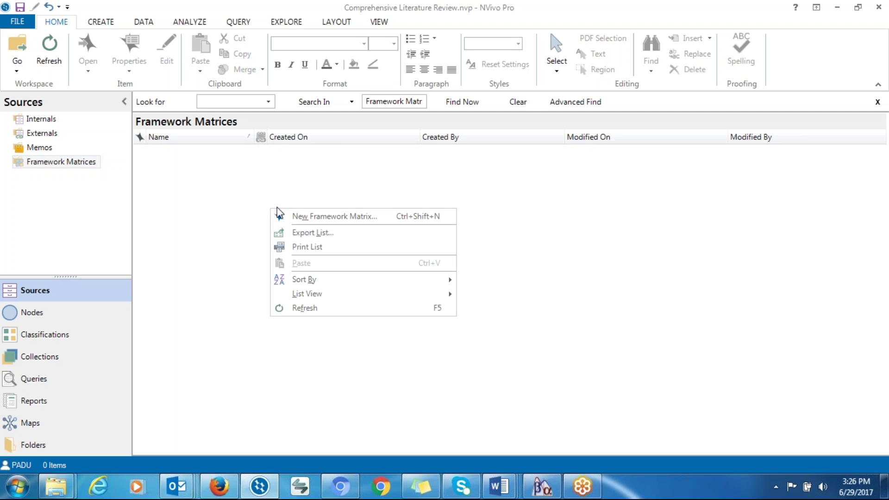
pyautogui.click(299, 217)
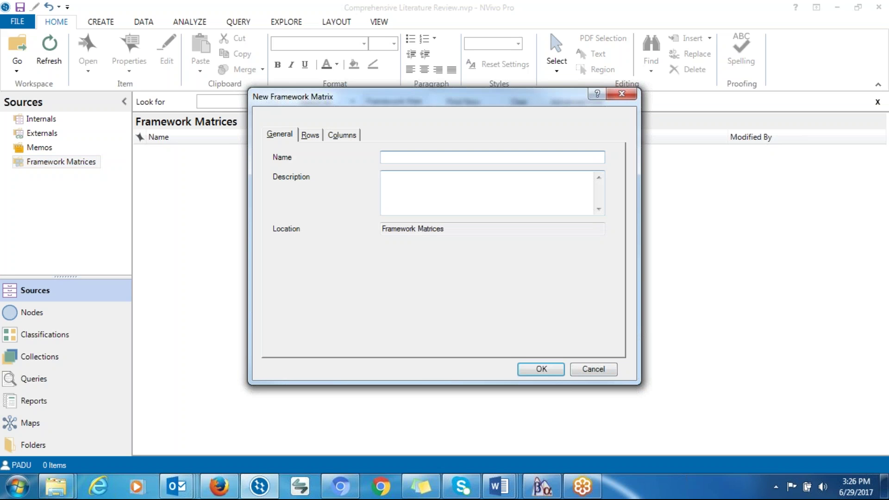
pyautogui.write('Matrices')
# Start choosing the matrix's row cases and list the contents of the Research Articles case folder.
pyautogui.click(312, 137)
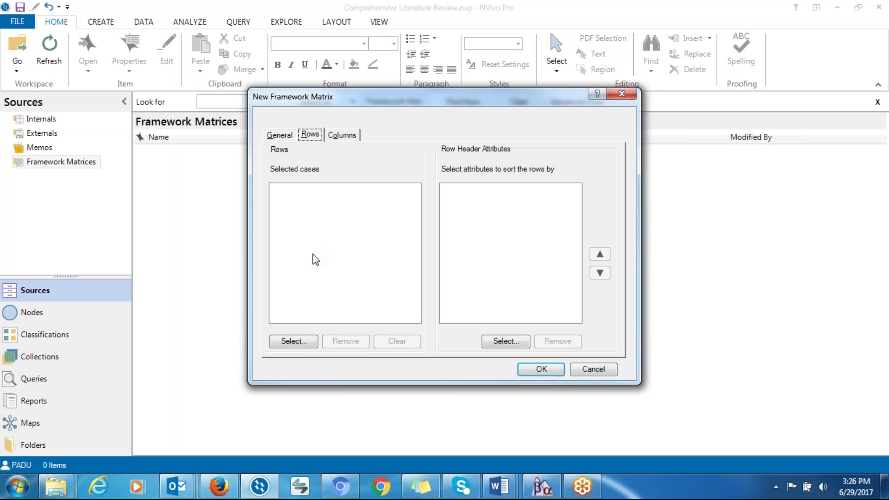
pyautogui.click(294, 342)
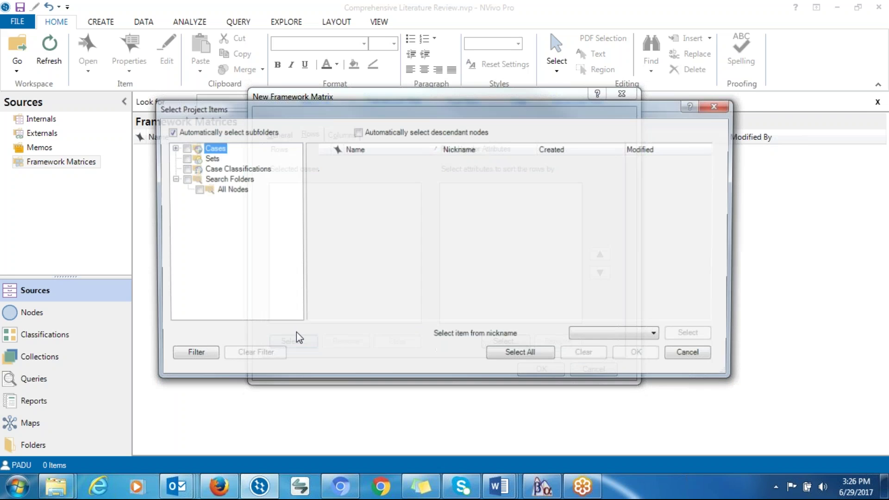
pyautogui.click(171, 147)
pyautogui.click(195, 157)
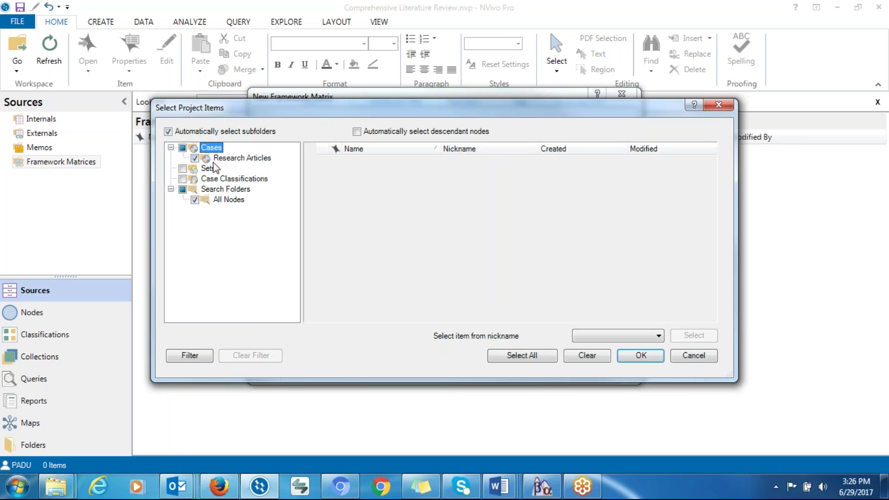
pyautogui.click(171, 148)
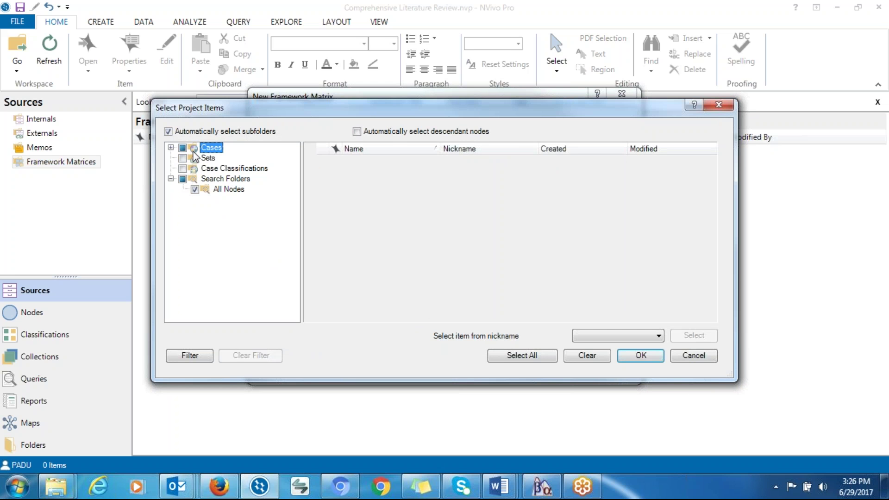
pyautogui.click(182, 148)
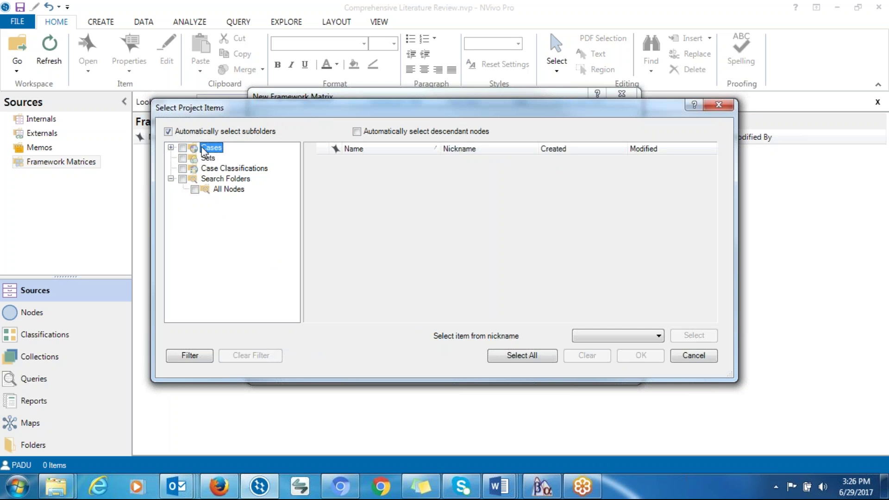
pyautogui.click(171, 148)
pyautogui.click(225, 158)
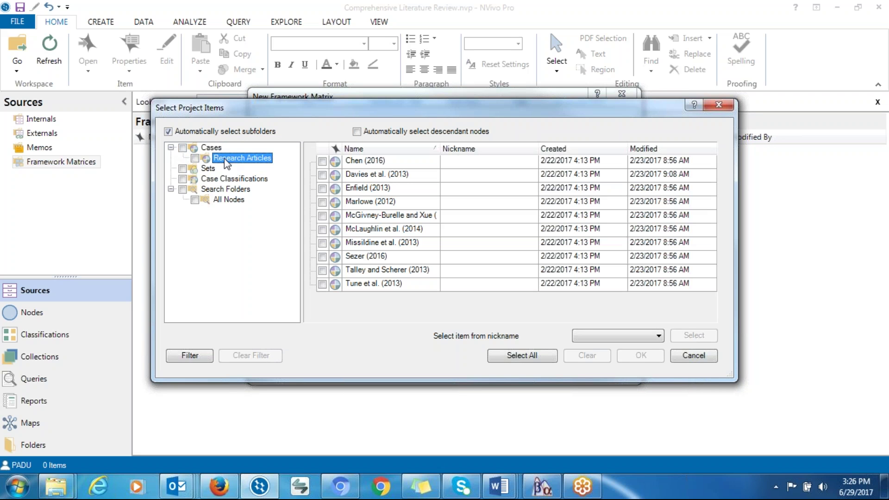
# Include all ten Research Articles cases, from Chen (2016) to Tune et al. (2013), as the matrix rows.
pyautogui.click(322, 161)
pyautogui.click(322, 174)
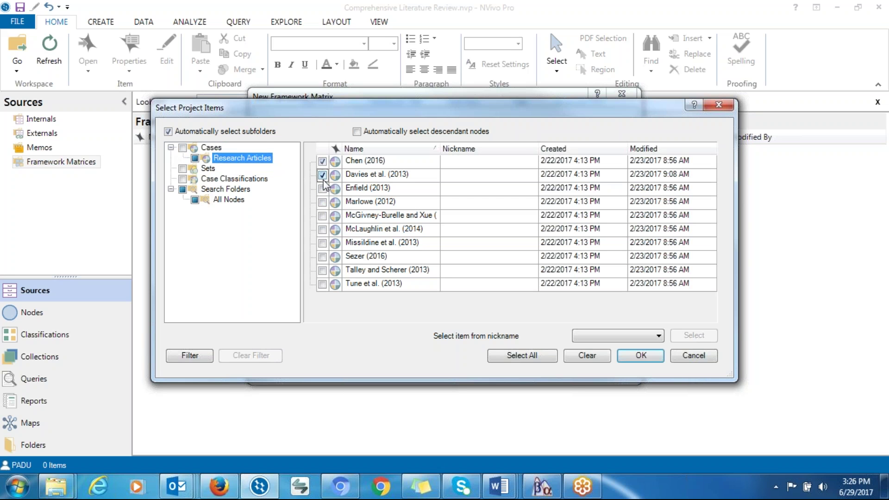
pyautogui.click(322, 188)
pyautogui.click(322, 202)
pyautogui.click(322, 216)
pyautogui.click(323, 229)
pyautogui.click(322, 243)
pyautogui.click(322, 257)
pyautogui.click(322, 270)
pyautogui.click(322, 284)
pyautogui.click(195, 159)
pyautogui.click(195, 158)
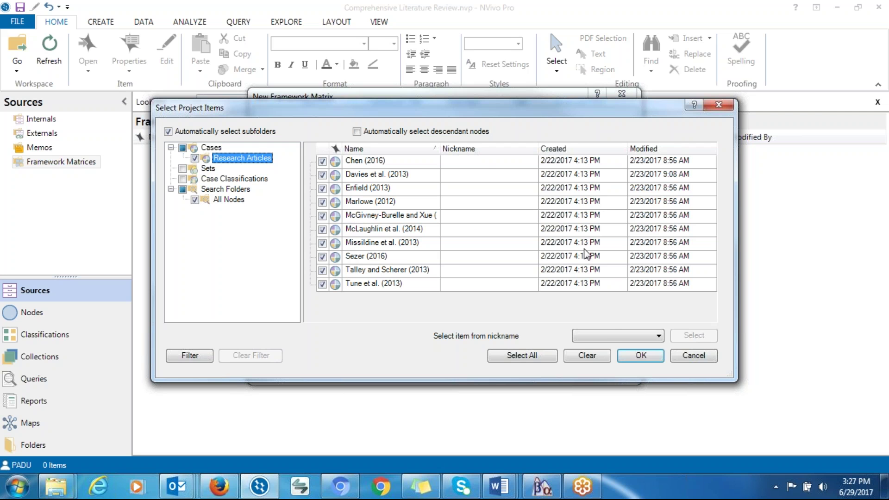
pyautogui.click(635, 355)
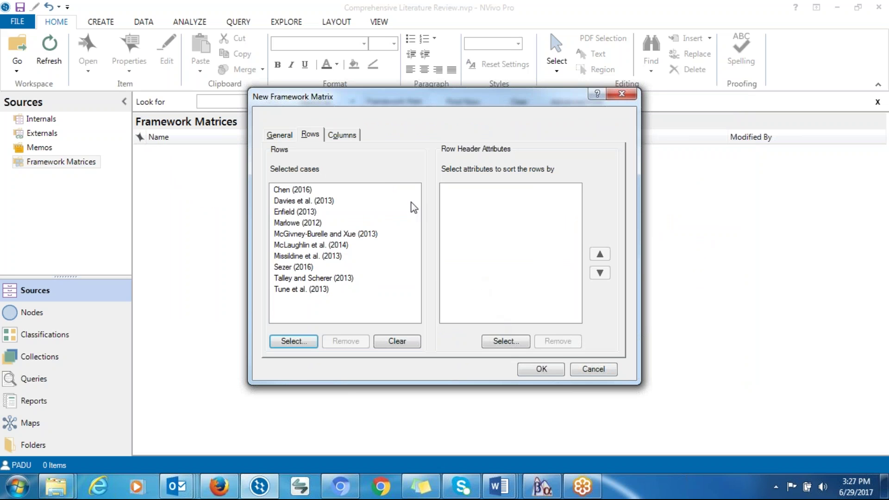
# Add all theme nodes from the Code Frame for RQ 1 folder as the matrix columns and create the matrix.
pyautogui.click(335, 136)
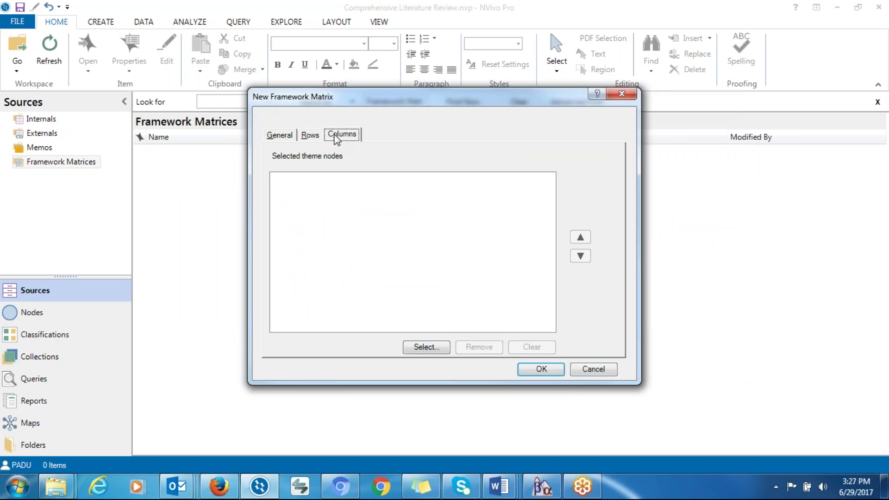
pyautogui.click(310, 135)
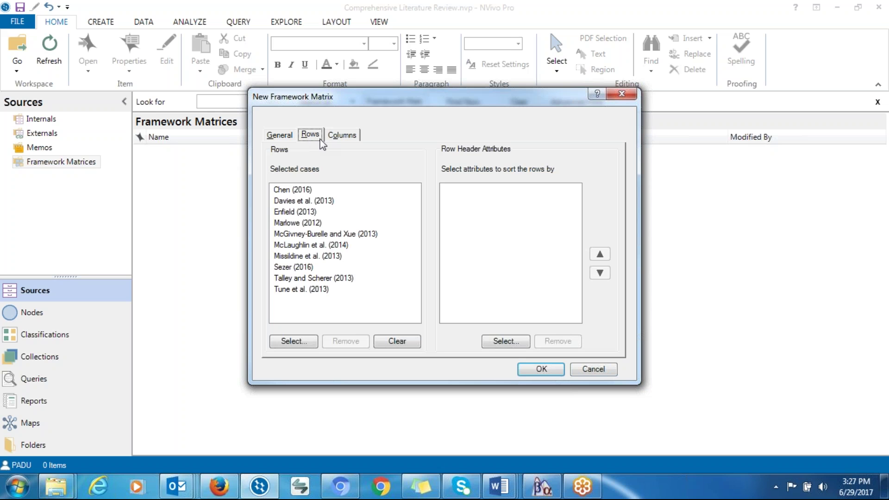
pyautogui.click(343, 136)
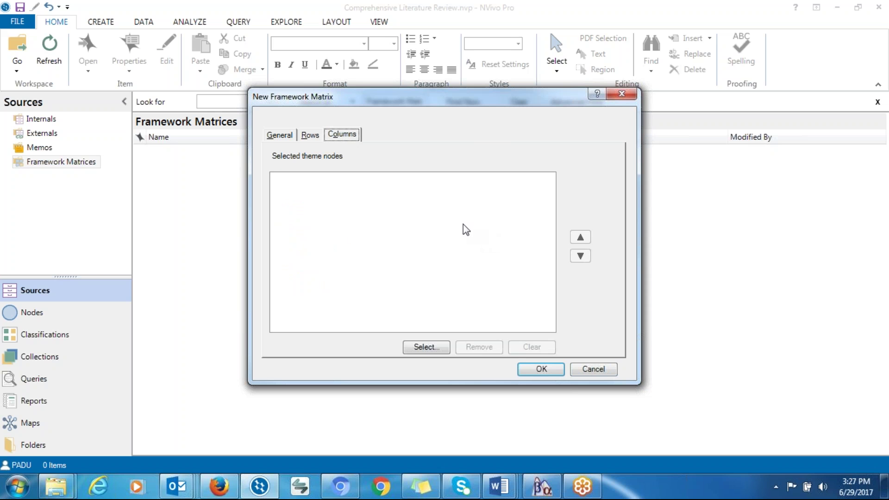
pyautogui.click(424, 348)
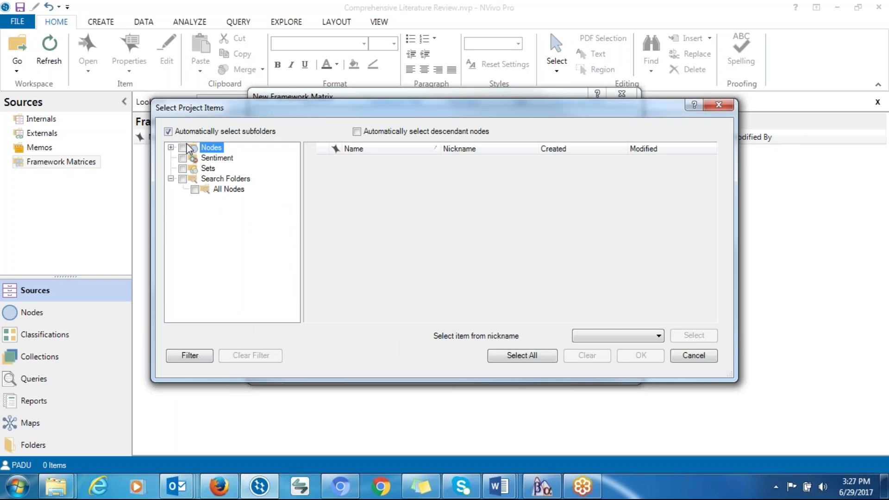
pyautogui.click(171, 147)
pyautogui.click(223, 159)
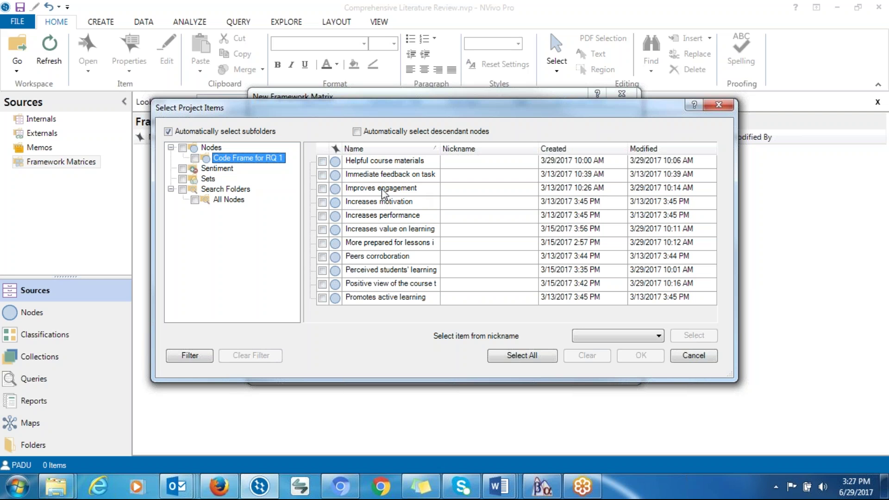
pyautogui.click(322, 161)
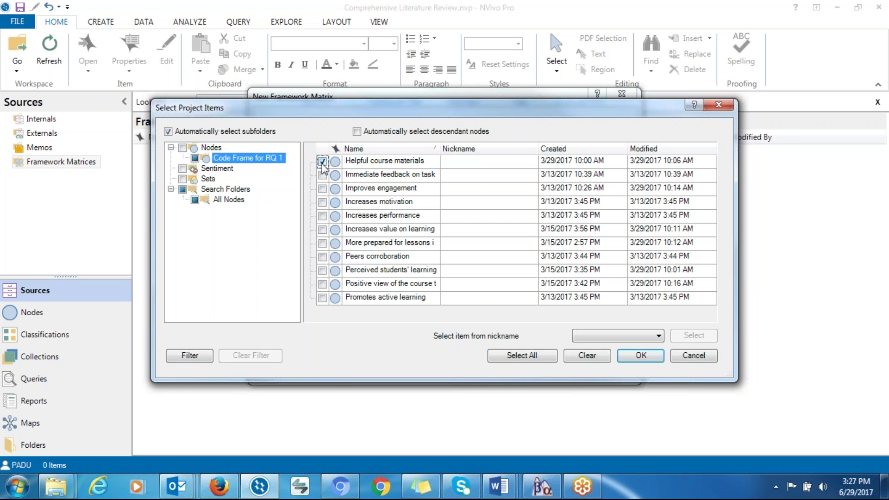
pyautogui.click(195, 159)
pyautogui.click(195, 158)
pyautogui.click(640, 356)
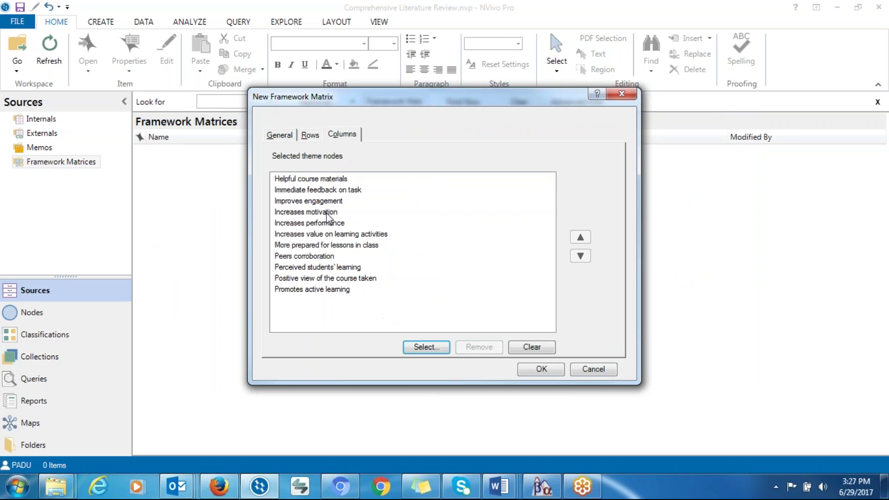
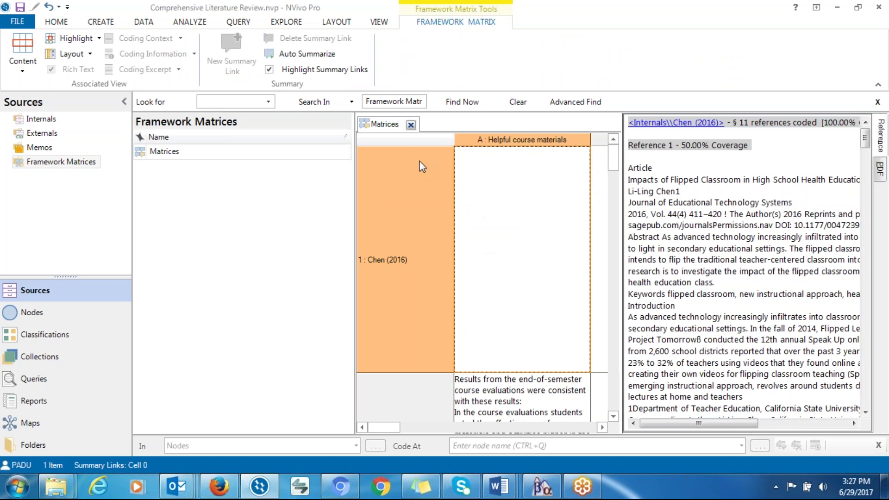
# Undock the Matrices framework matrix into its own window and maximize it to view the summaries.
pyautogui.rightClick(388, 128)
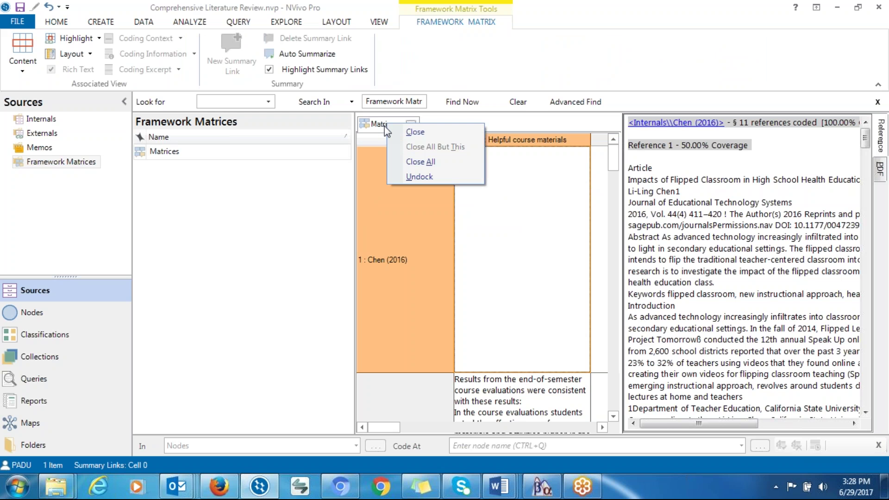
pyautogui.click(414, 176)
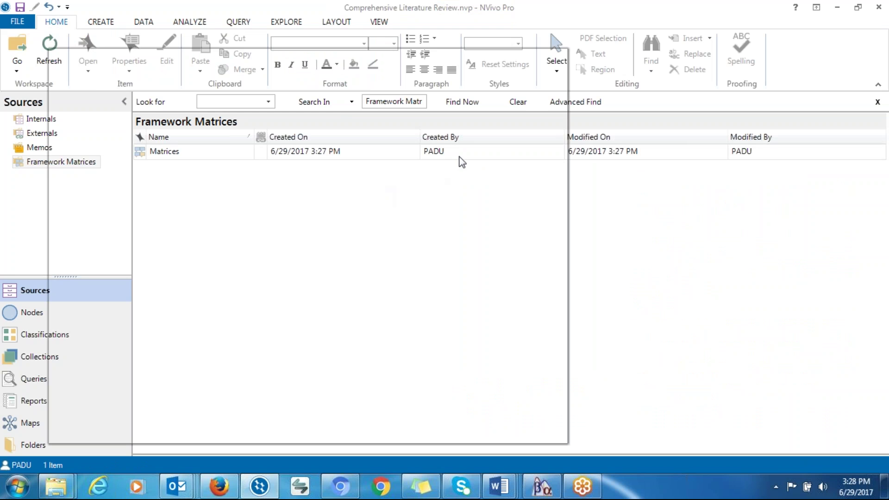
pyautogui.click(532, 60)
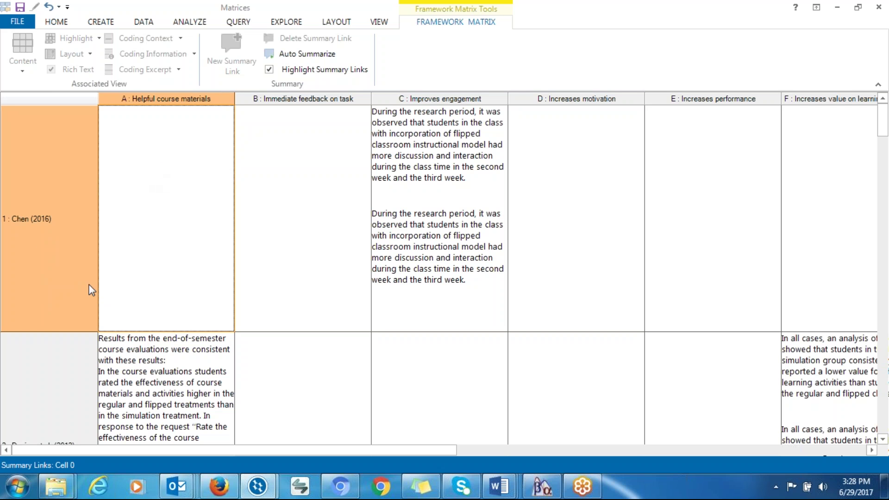
pyautogui.moveTo(884, 125)
pyautogui.mouseDown()
pyautogui.moveTo(887, 253)
pyautogui.moveTo(886, 116)
pyautogui.mouseUp()
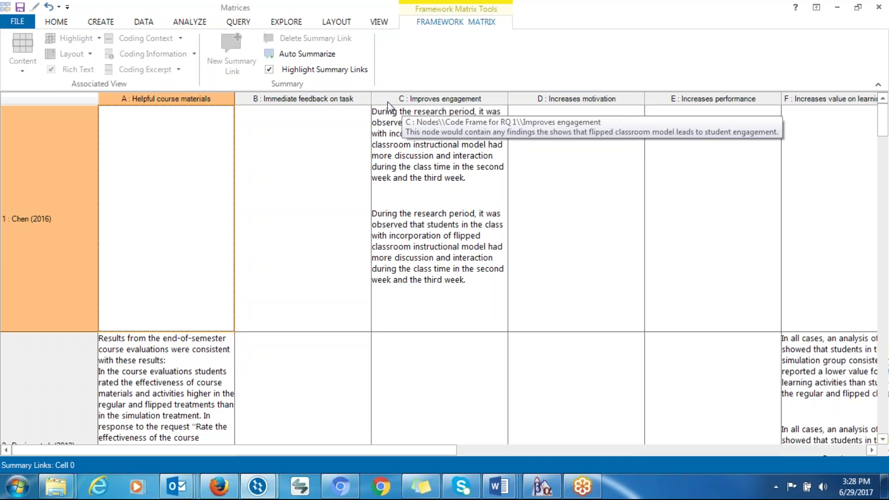
# Auto-summarize the Matrices framework matrix so its cells hold the content coded at each article and theme.
pyautogui.moveTo(255, 101)
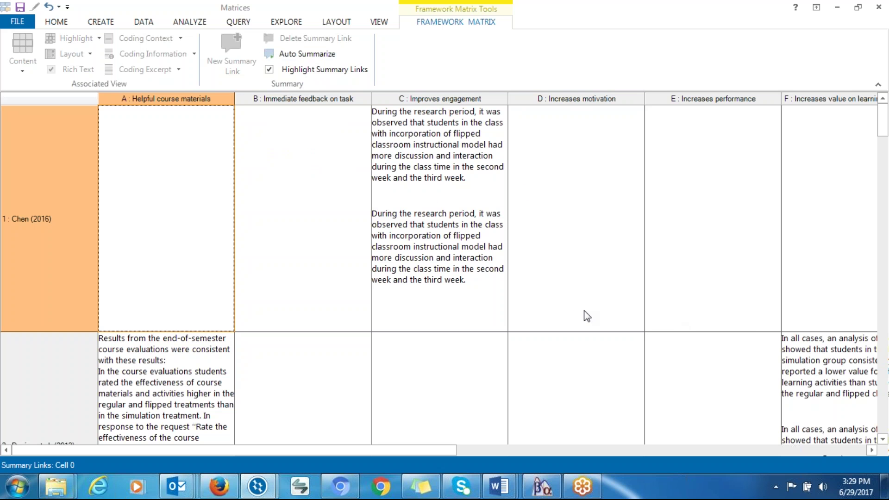
pyautogui.click(309, 55)
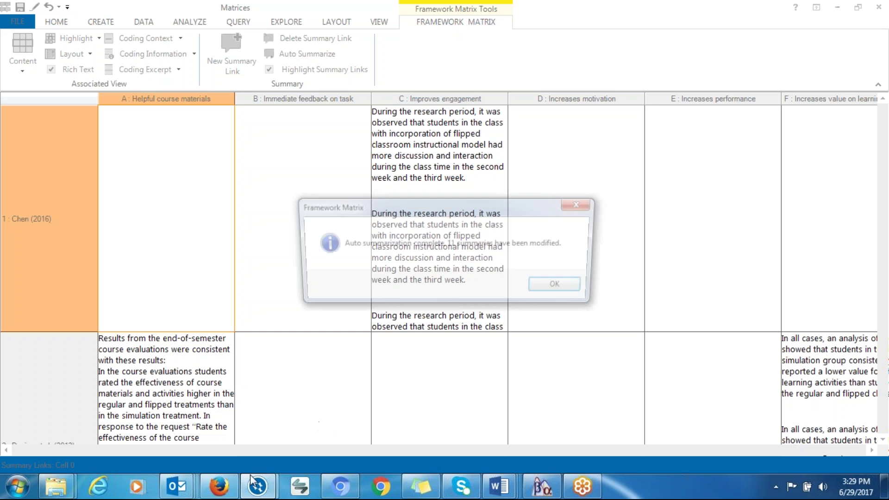
pyautogui.click(563, 287)
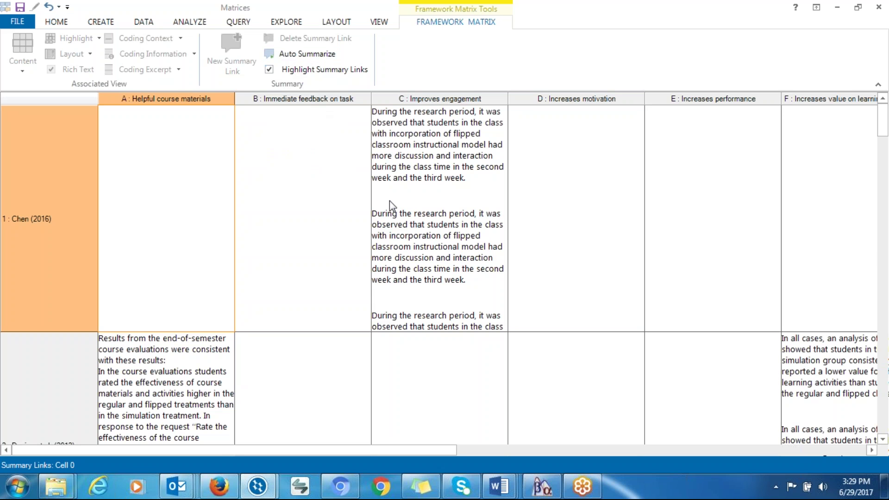
# Examine the article rows from Chen (2016) to McGivney-Burelle for filled and empty summary cells under the theme columns.
pyautogui.moveTo(882, 137); pyautogui.dragTo(884, 203)
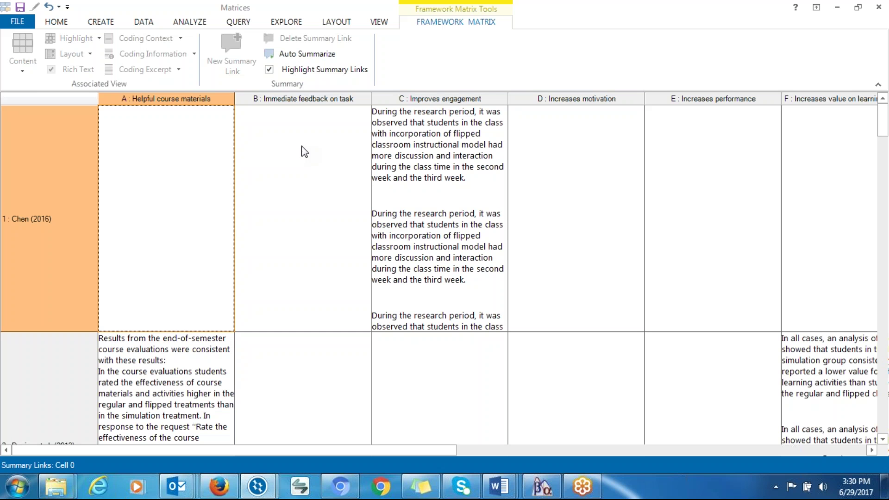
pyautogui.click(605, 176)
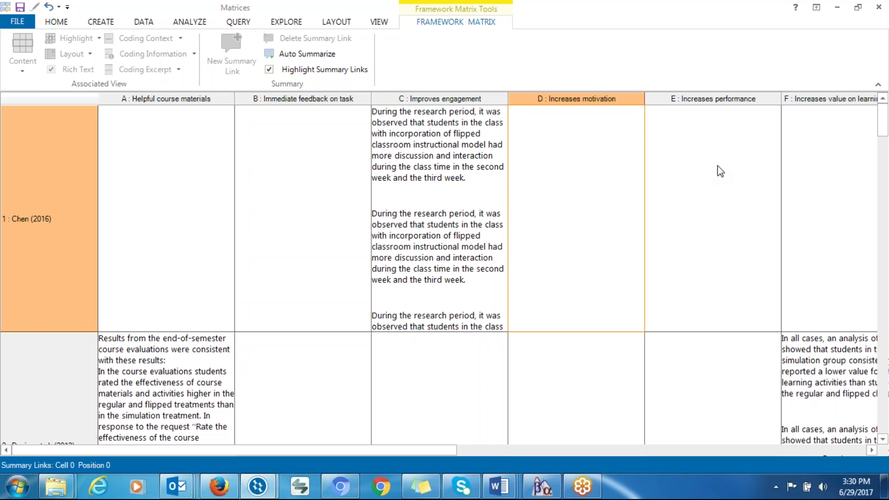
pyautogui.click(713, 166)
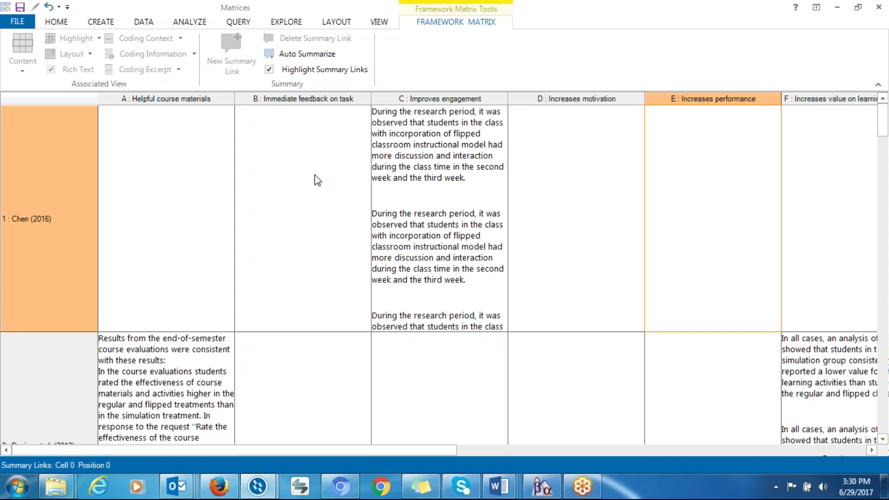
pyautogui.click(313, 180)
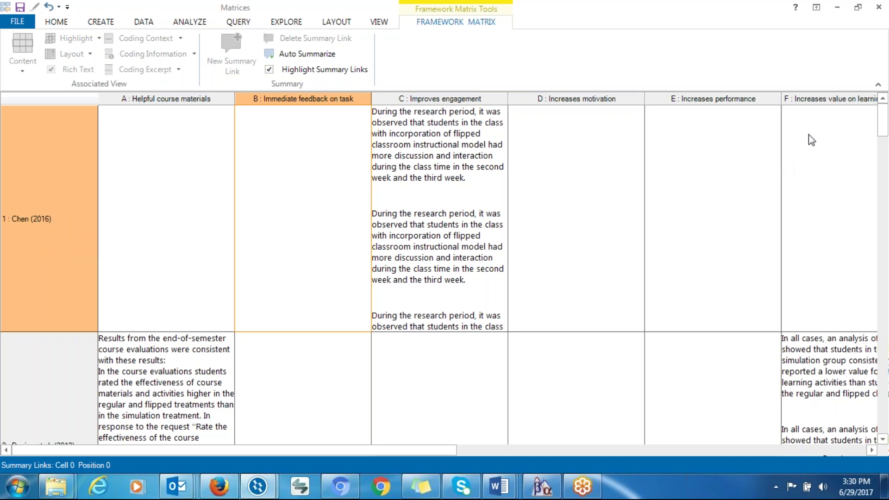
pyautogui.click(882, 124)
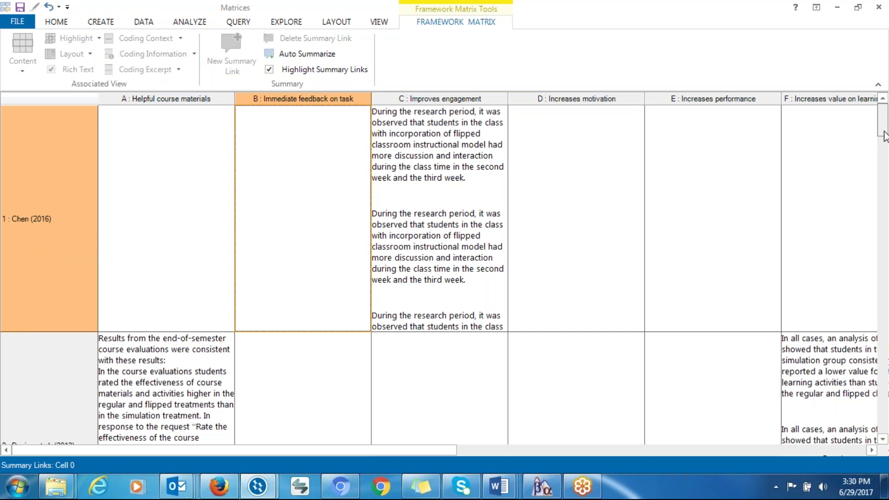
pyautogui.moveTo(884, 141); pyautogui.dragTo(885, 255)
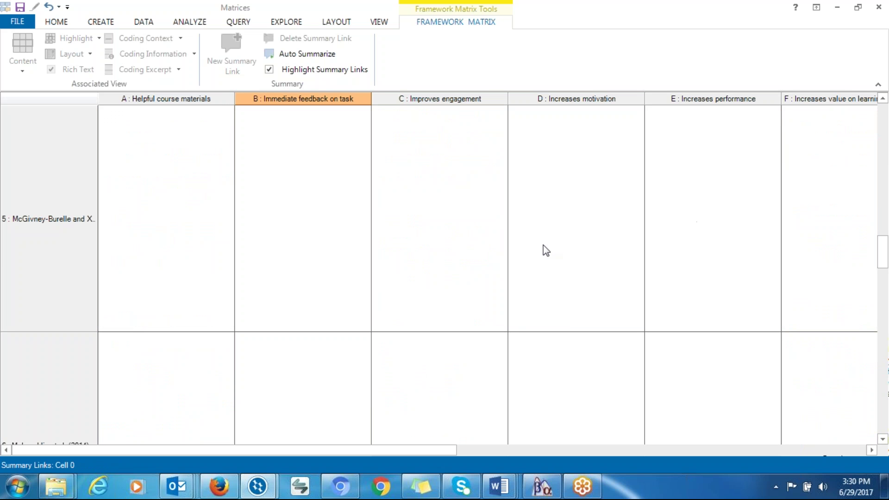
pyautogui.moveTo(883, 252); pyautogui.dragTo(868, 113)
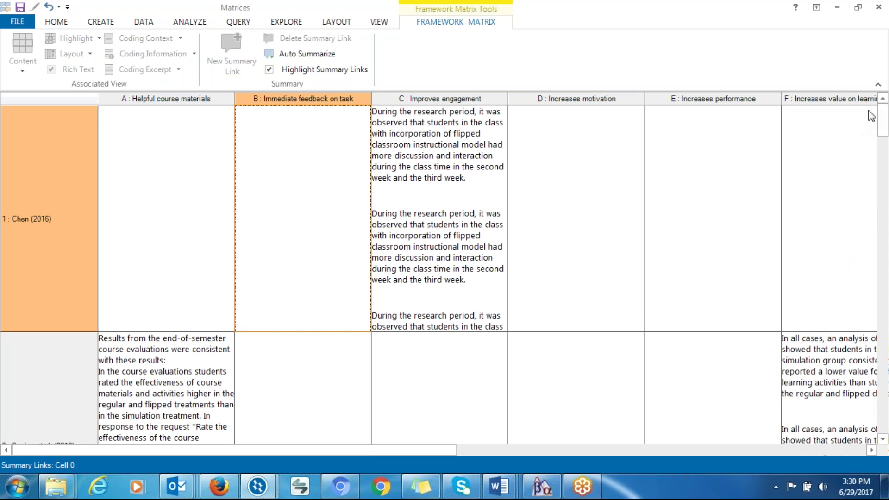
pyautogui.click(880, 176)
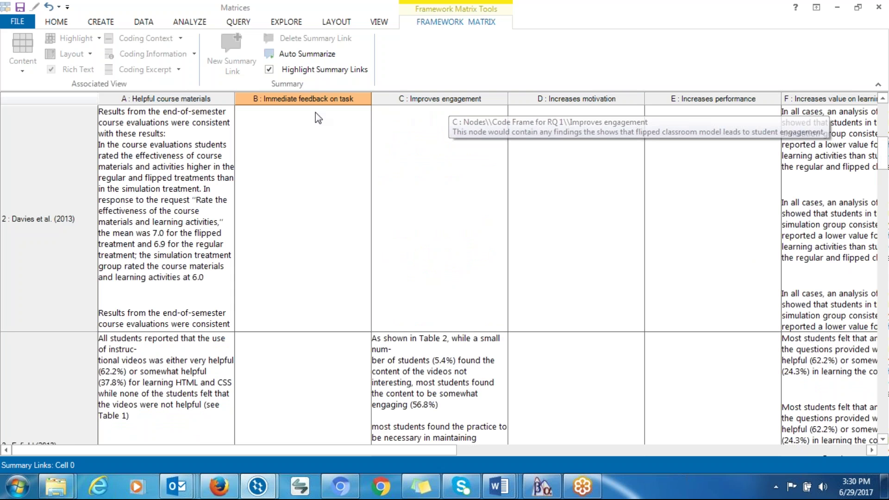
pyautogui.click(14, 17)
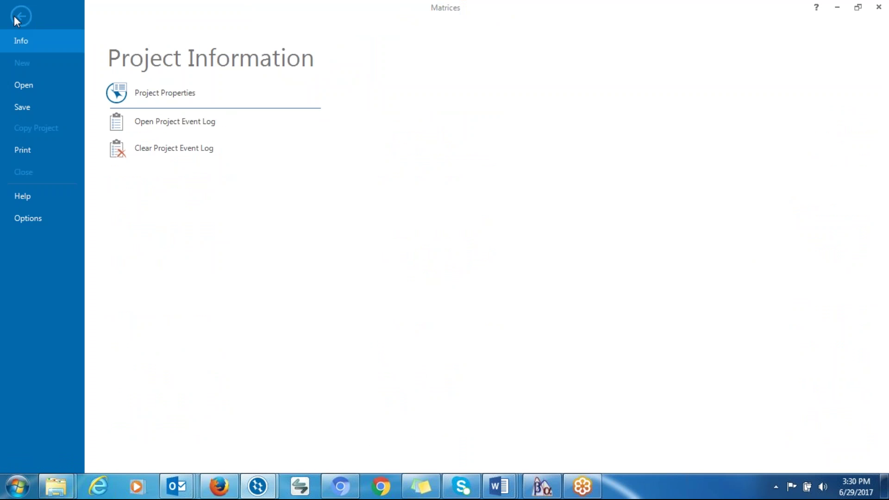
pyautogui.click(21, 15)
pyautogui.rightClick(285, 140)
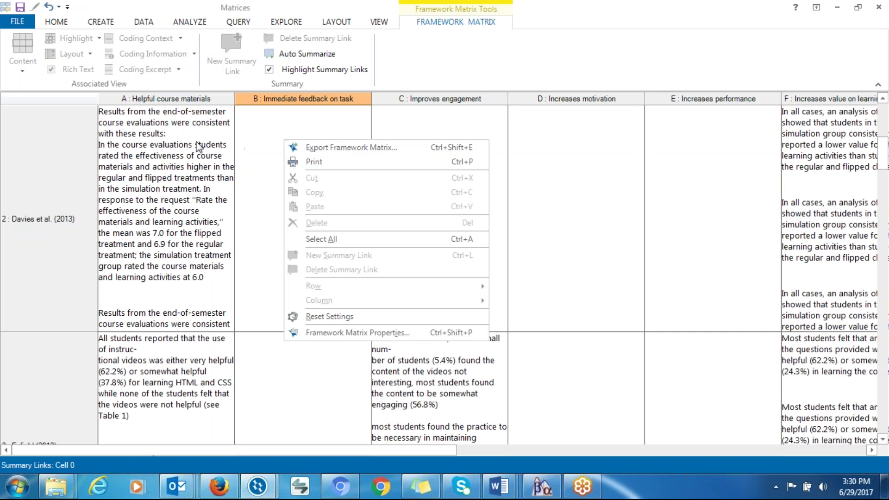
pyautogui.click(202, 166)
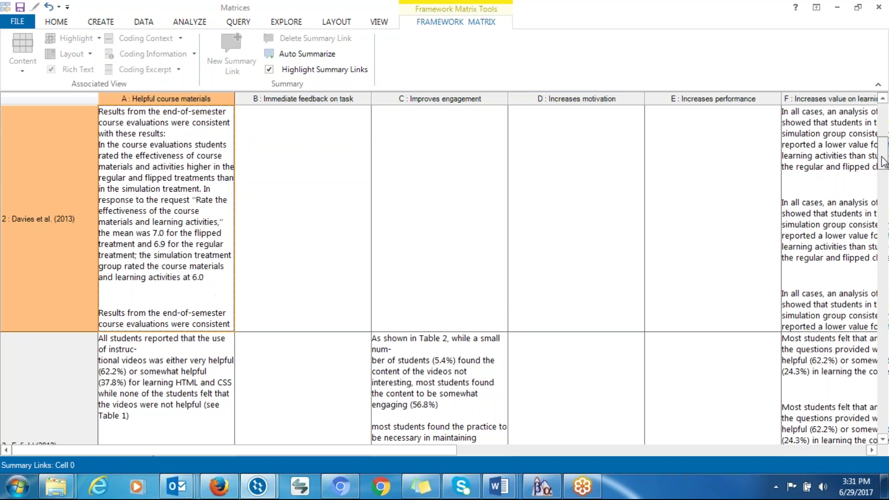
# Review the remaining summaries, restore the Matrices window from its maximized size and close it.
pyautogui.click(886, 175)
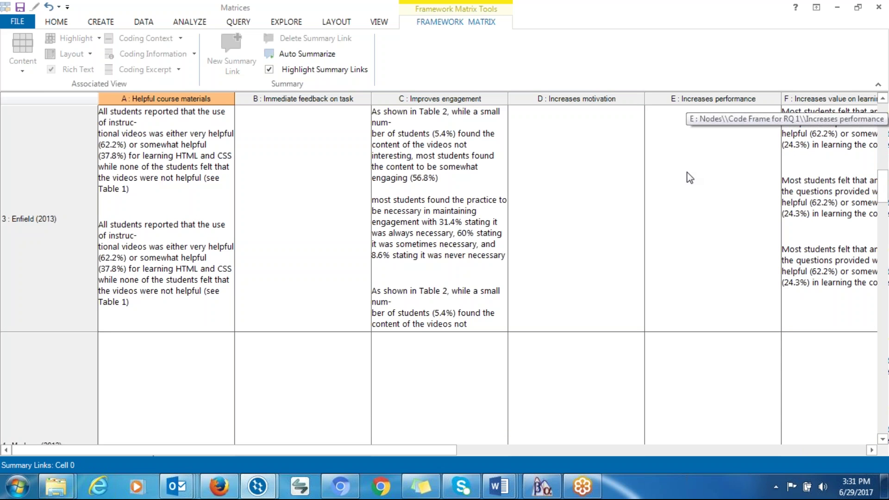
pyautogui.click(882, 235)
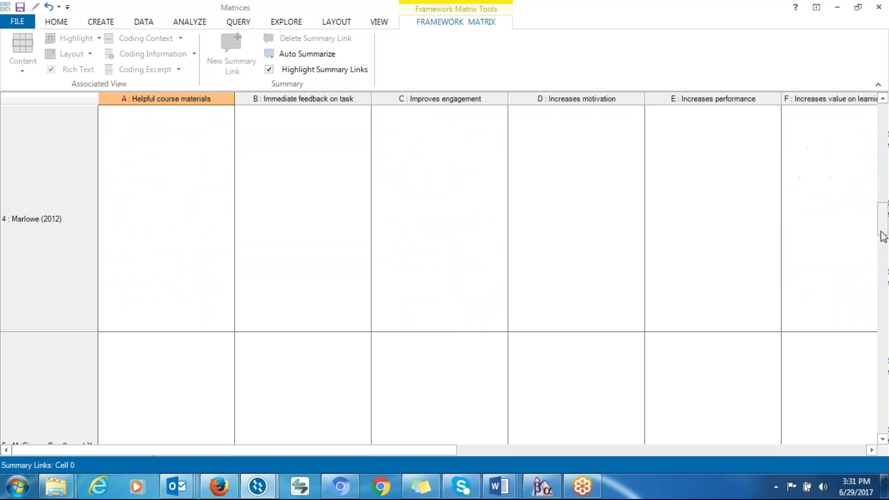
pyautogui.moveTo(883, 237); pyautogui.dragTo(860, 109)
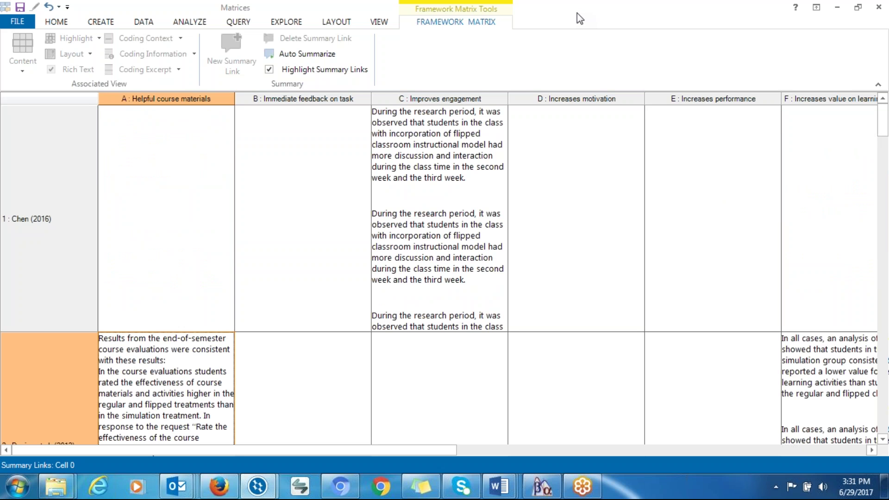
pyautogui.moveTo(577, 13); pyautogui.dragTo(441, 80)
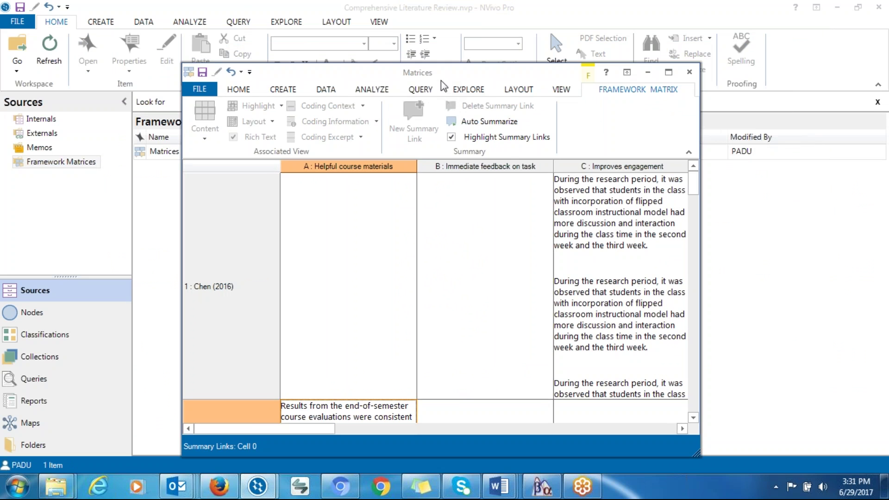
pyautogui.click(689, 72)
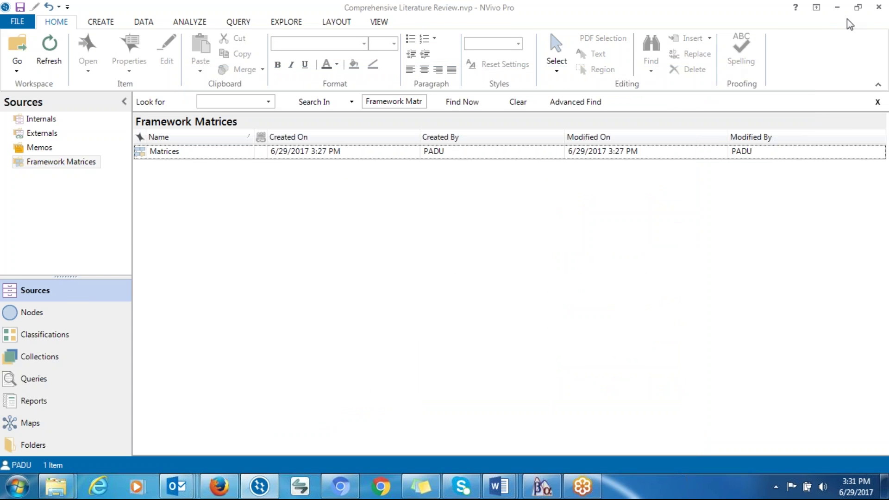